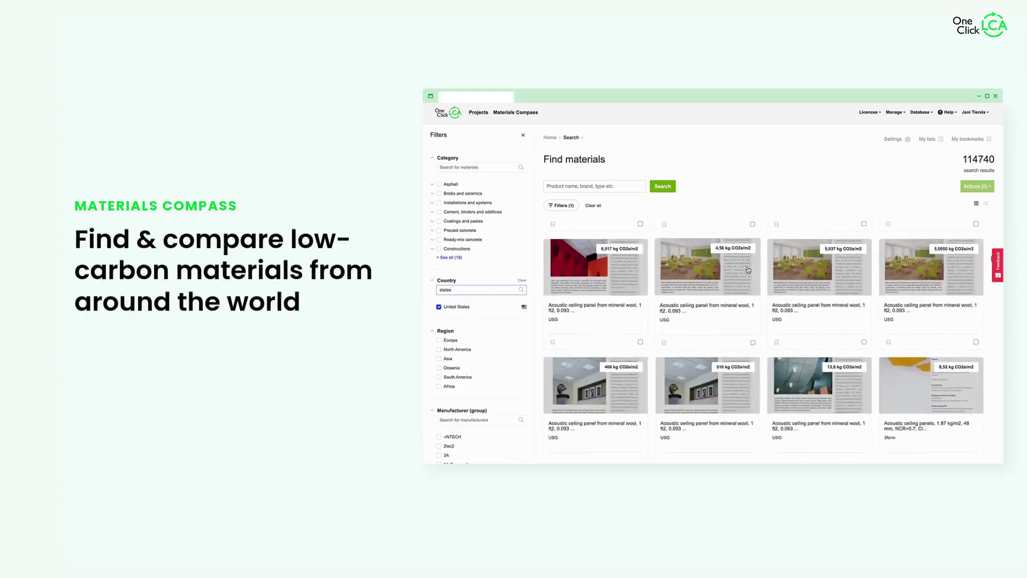
pyautogui.scroll(-2, 748, 270)
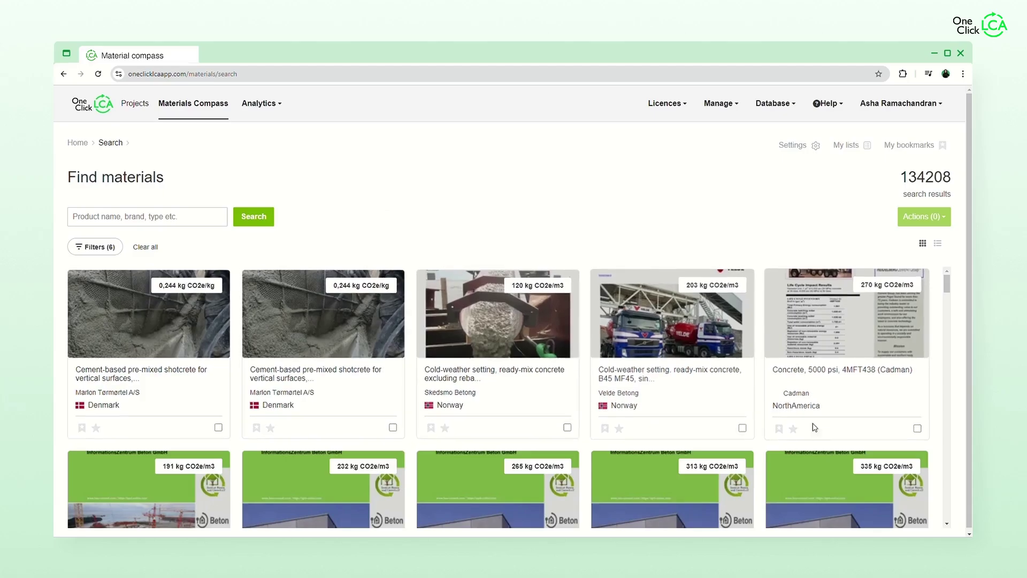
pyautogui.scroll(-3, 813, 428)
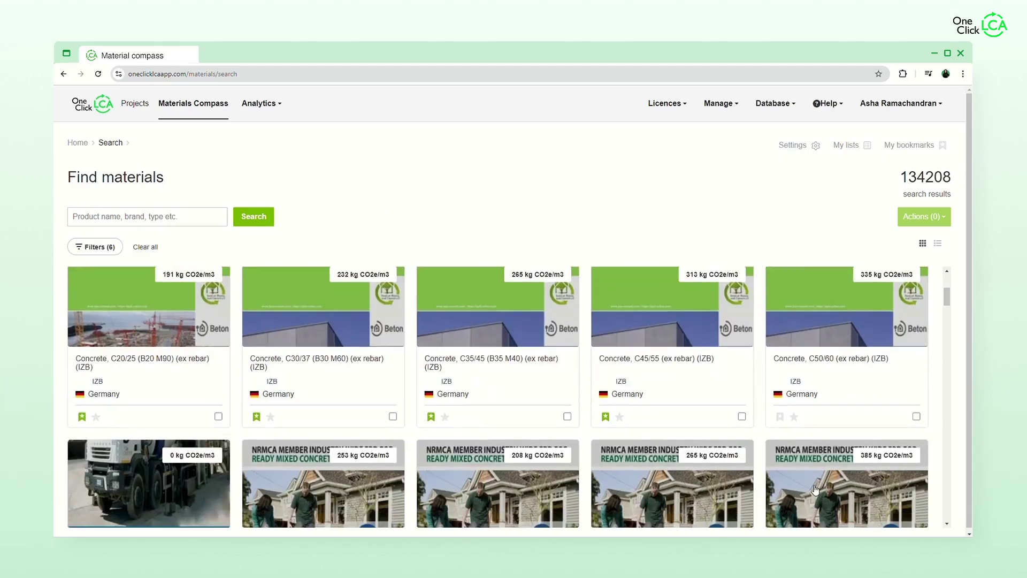
pyautogui.scroll(-1, 813, 491)
pyautogui.click(938, 244)
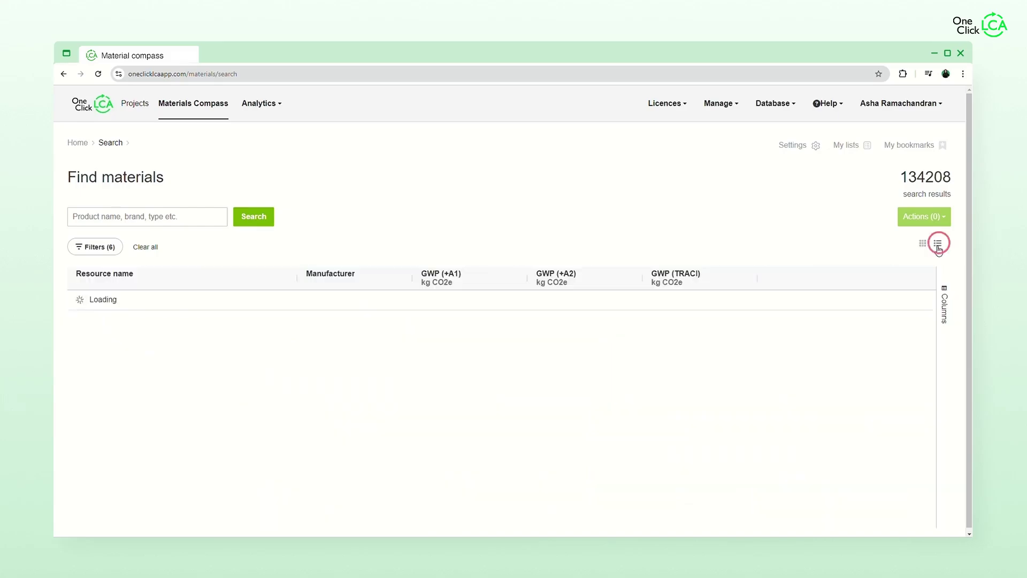
pyautogui.scroll(-1, 195, 509)
pyautogui.scroll(-2, 163, 508)
pyautogui.scroll(-2, 164, 511)
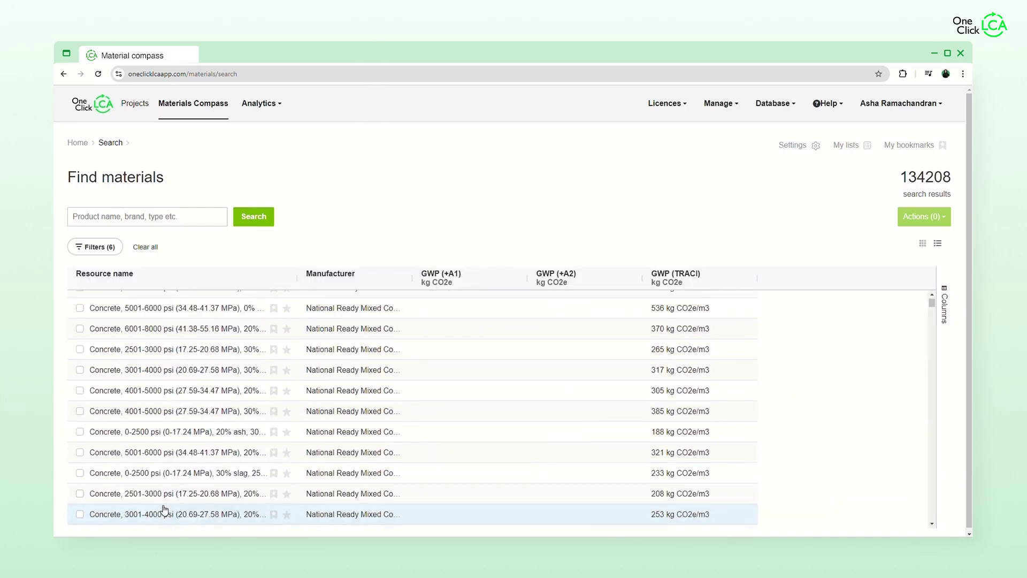
pyautogui.scroll(-2, 163, 510)
pyautogui.scroll(-1, 163, 511)
pyautogui.click(923, 244)
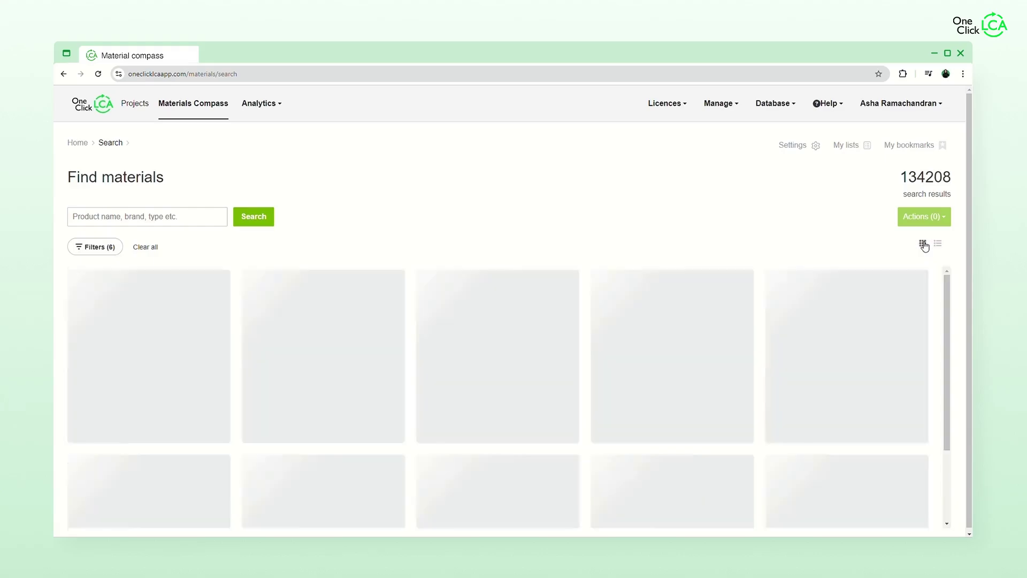
# - Filter the concrete results to Germany and to EN15804+A2 materials
pyautogui.click(93, 248)
pyautogui.write('Germany')
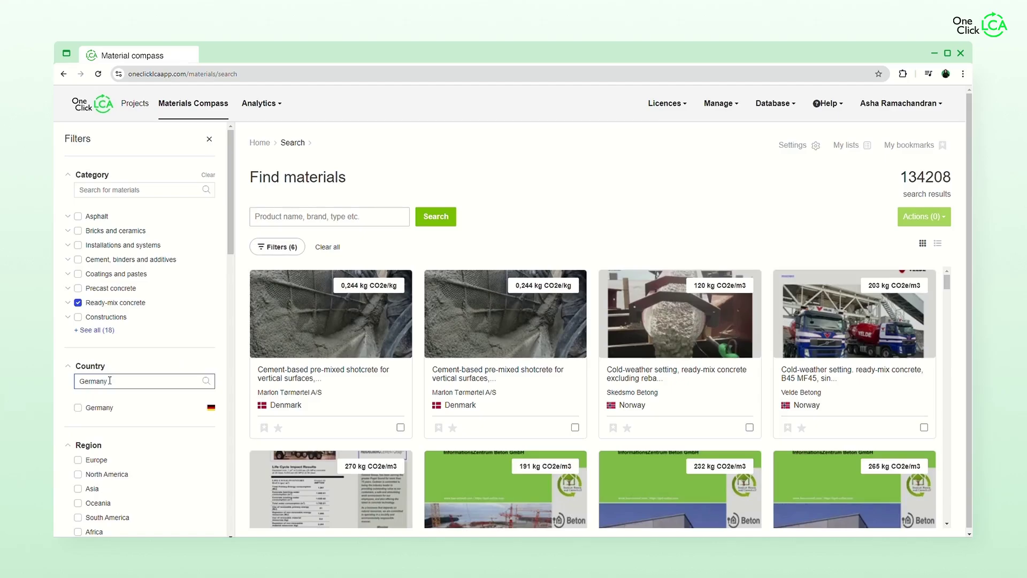
pyautogui.click(92, 406)
pyautogui.scroll(-2, 164, 440)
pyautogui.scroll(-3, 163, 440)
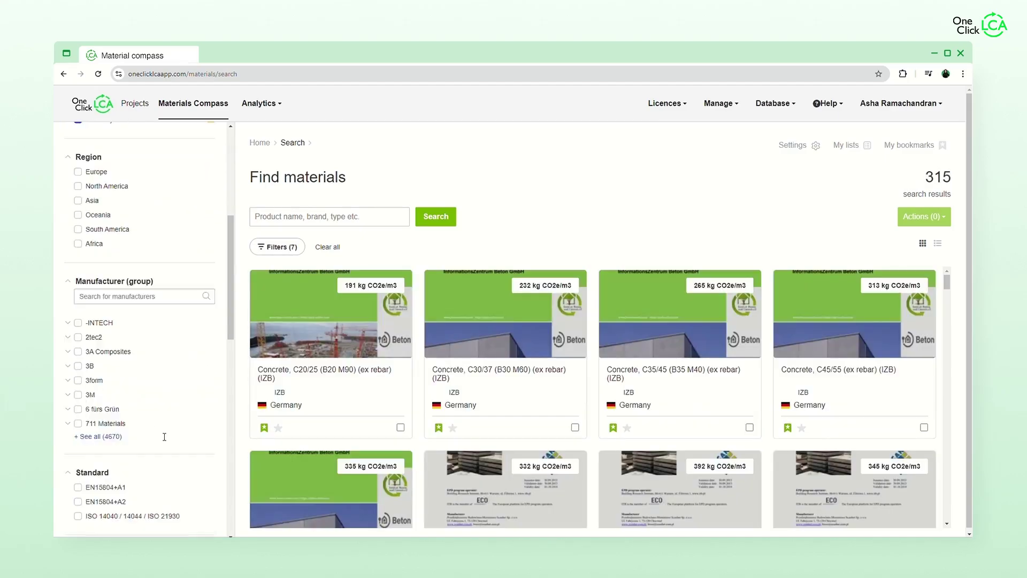
pyautogui.click(78, 460)
pyautogui.scroll(-5, 160, 434)
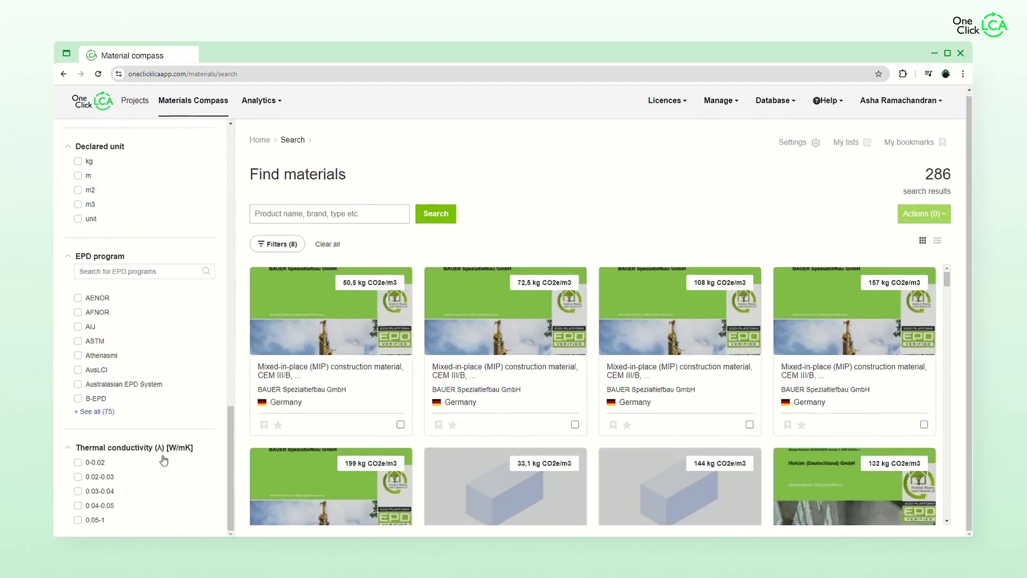
# - Select the mixed-in-place materials and compare them side by side
pyautogui.click(401, 425)
pyautogui.click(575, 424)
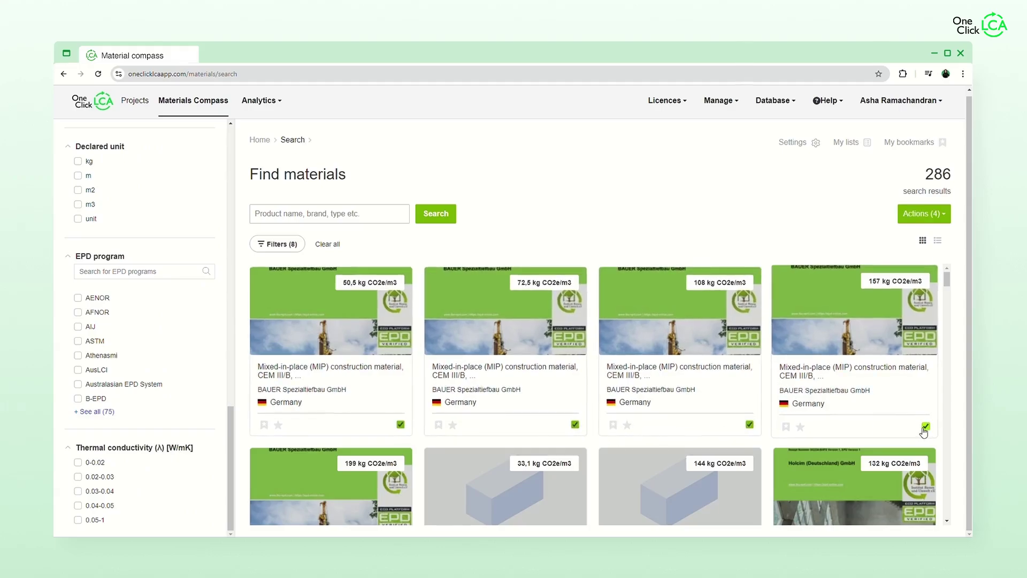
pyautogui.click(944, 218)
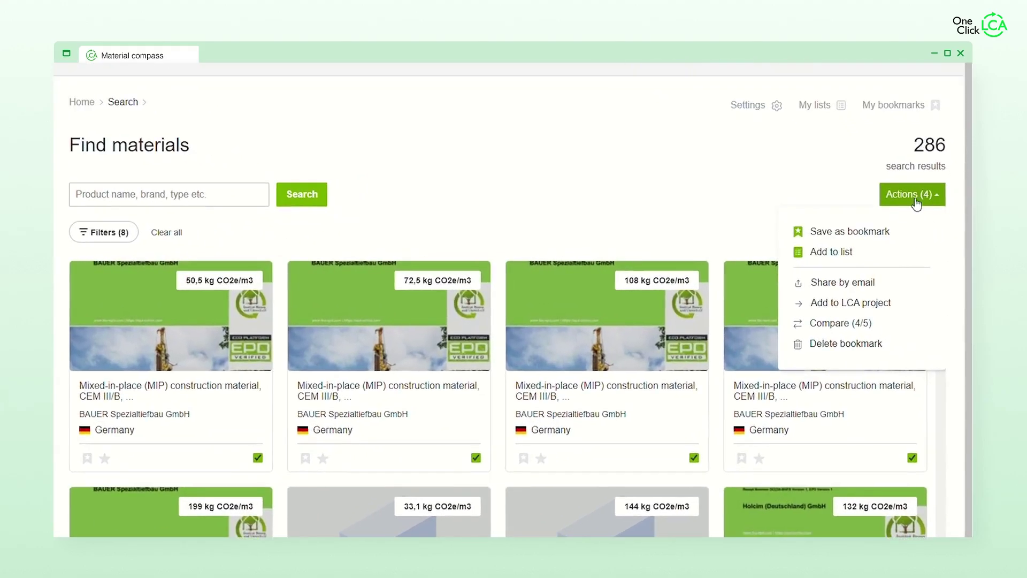
pyautogui.click(851, 323)
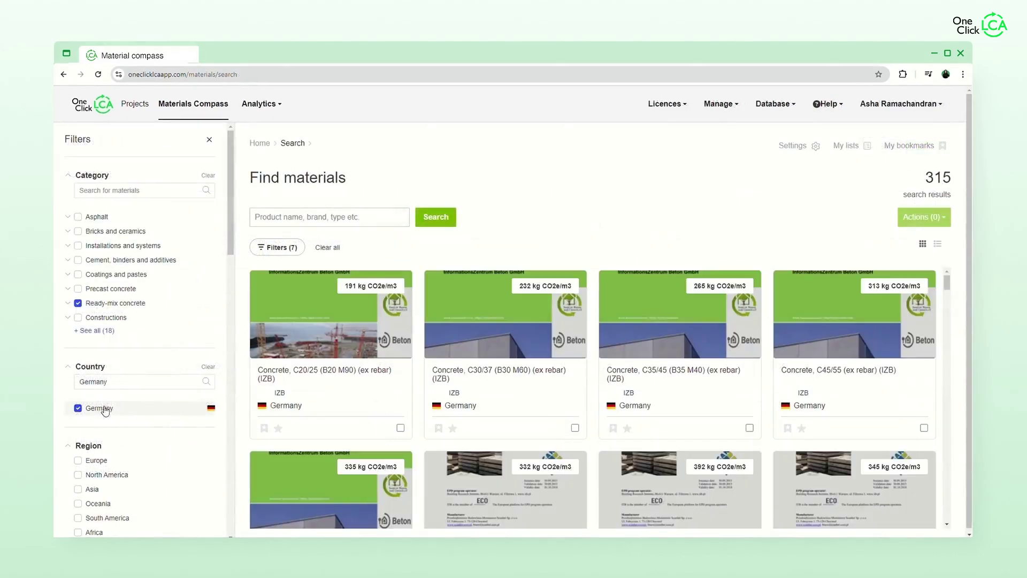
# - Save the C20/25, C30/37 and C35/45 concretes to a new list 'Ready-mix concrete_ Germany'
pyautogui.click(402, 429)
pyautogui.click(575, 427)
pyautogui.click(748, 428)
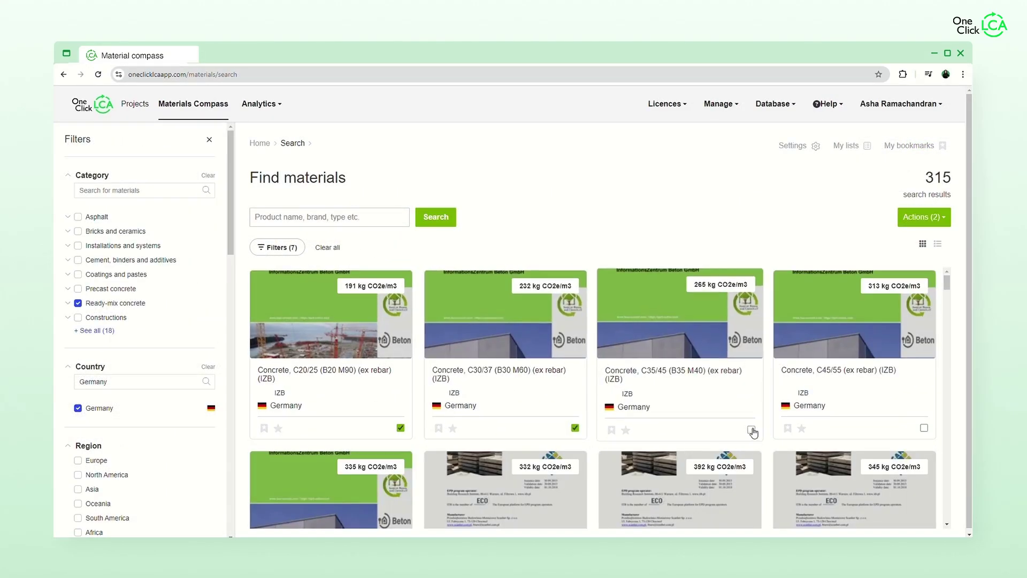
pyautogui.click(922, 217)
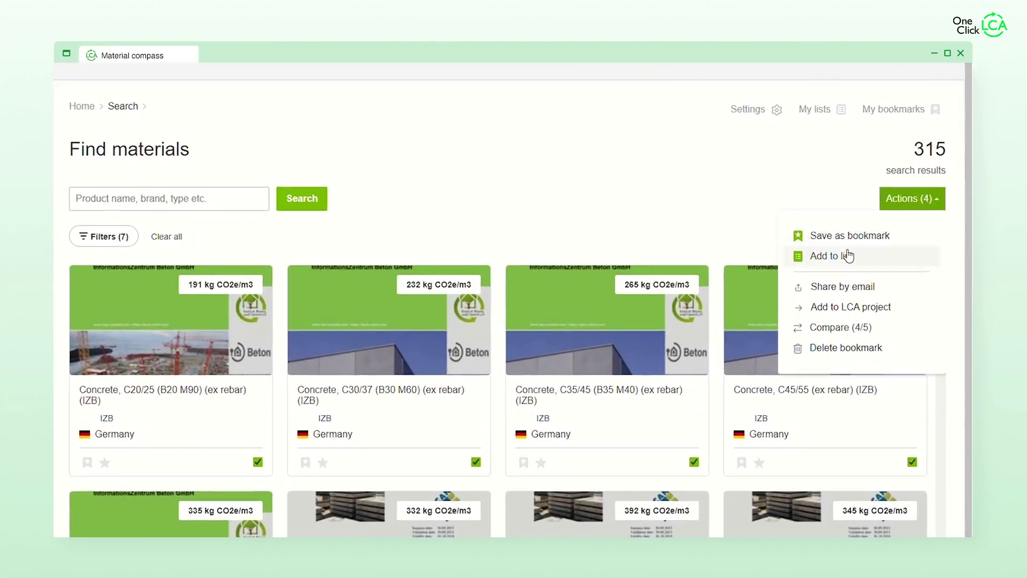
pyautogui.click(849, 255)
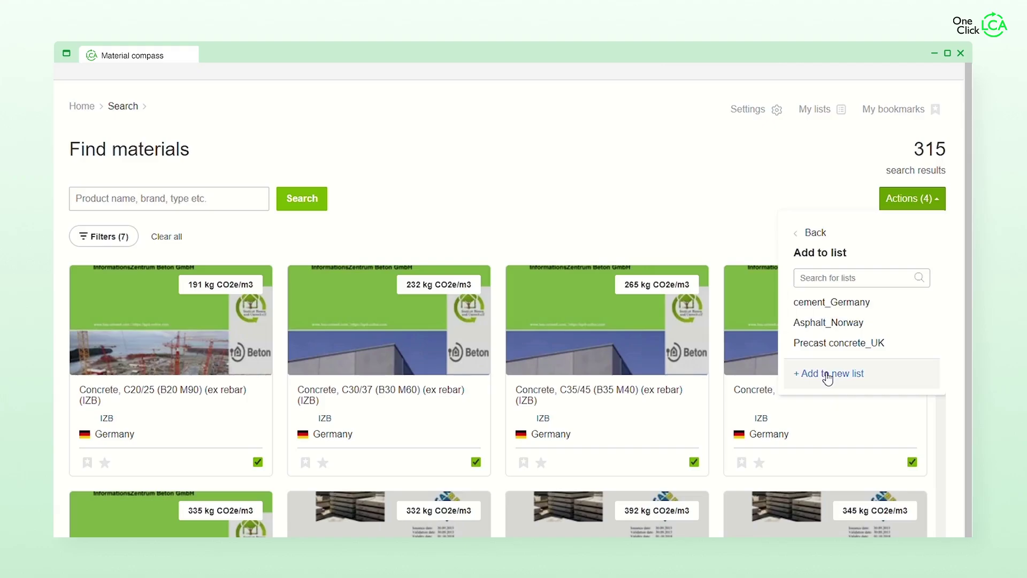
pyautogui.click(828, 375)
pyautogui.click(511, 287)
pyautogui.write('Ready-mix concrete_ Germany')
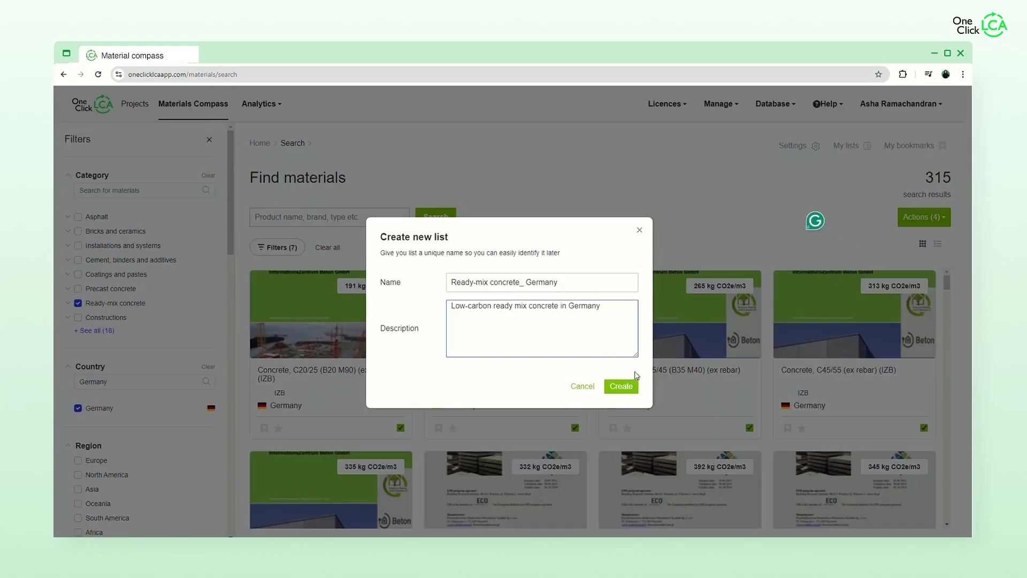
pyautogui.click(621, 387)
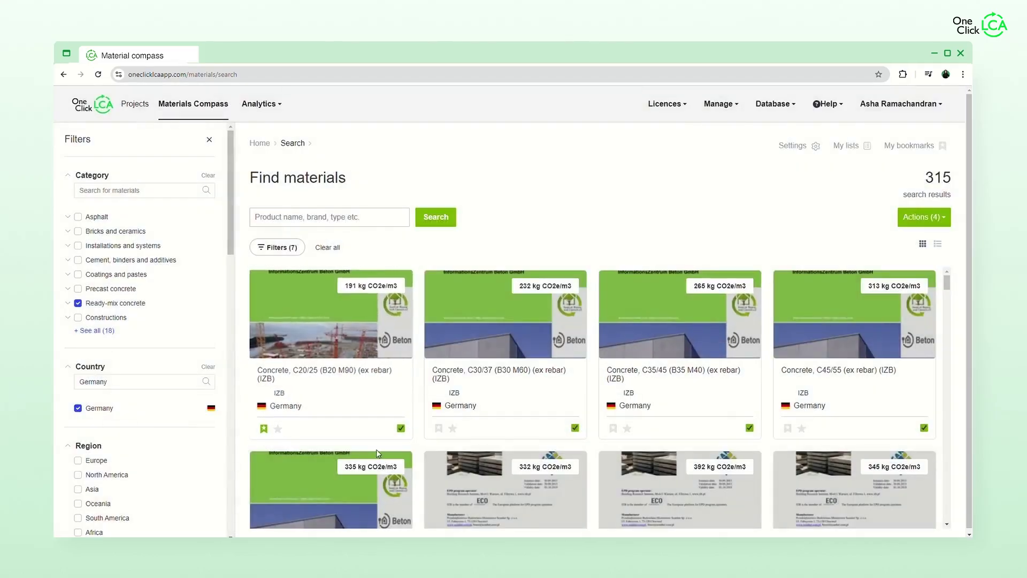
# - Bookmark the C35/45 and C45/55 concretes, then email the conical ring manhole bookmarks
pyautogui.click(613, 427)
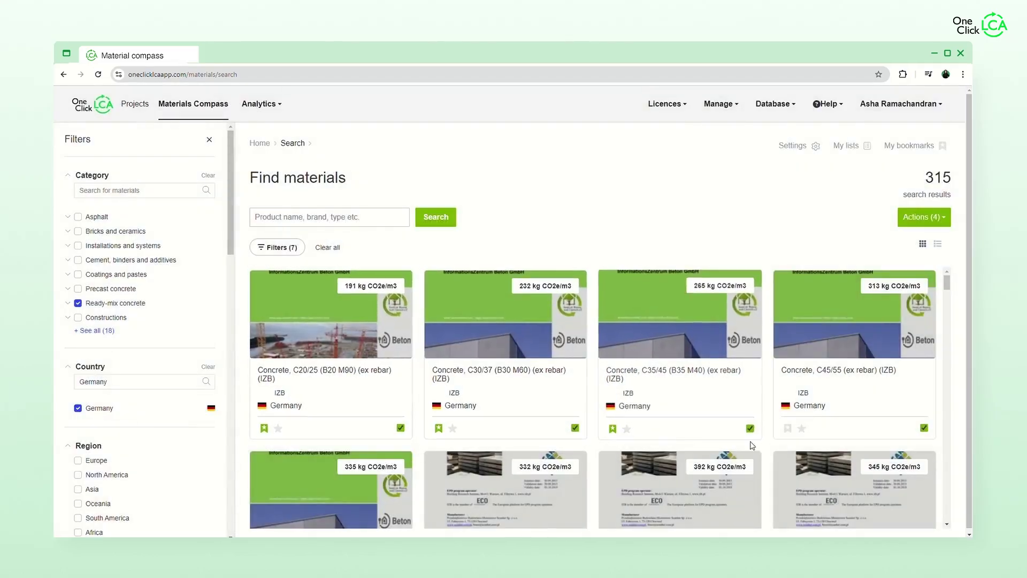
pyautogui.click(788, 428)
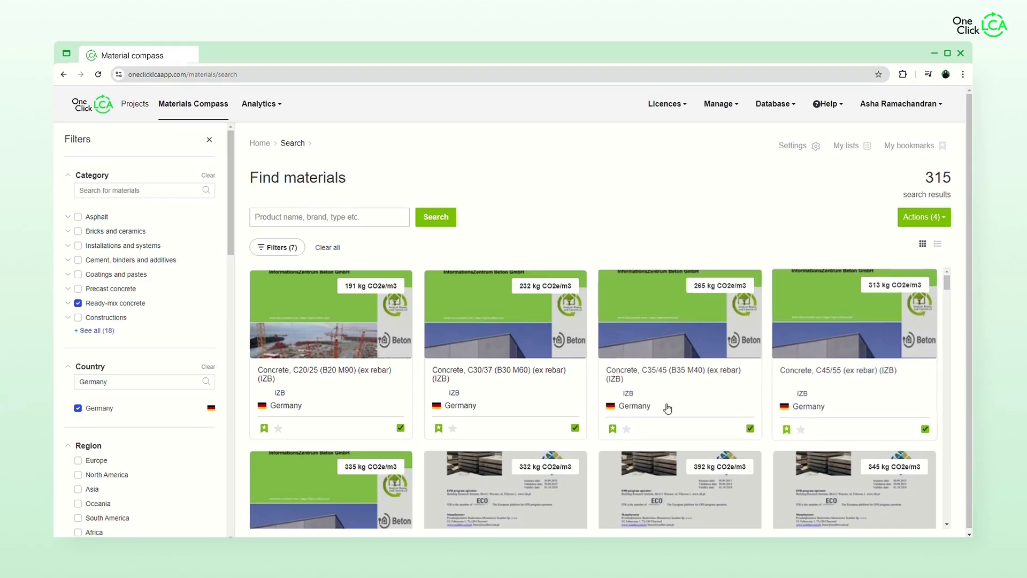
pyautogui.click(911, 146)
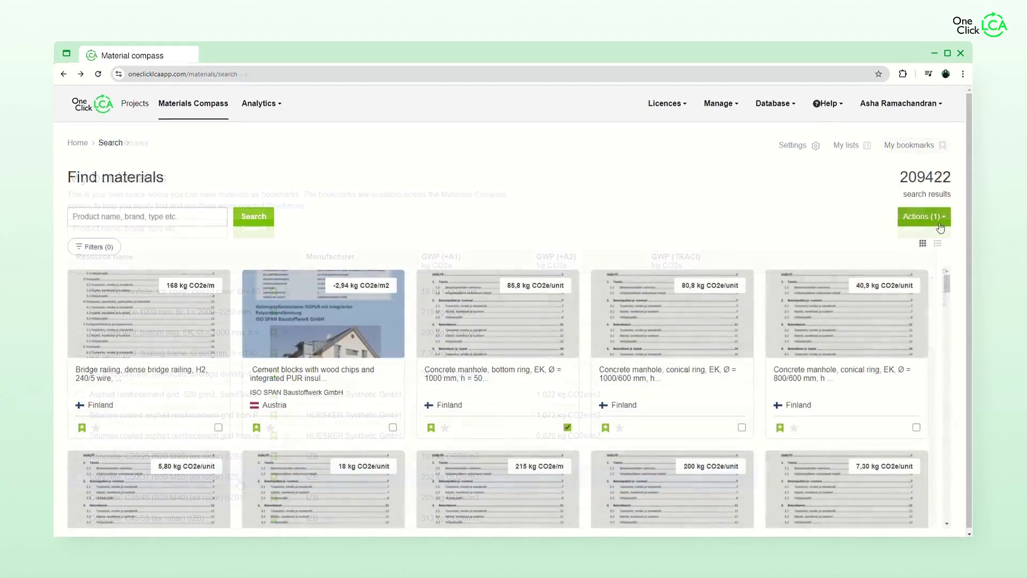
pyautogui.click(918, 430)
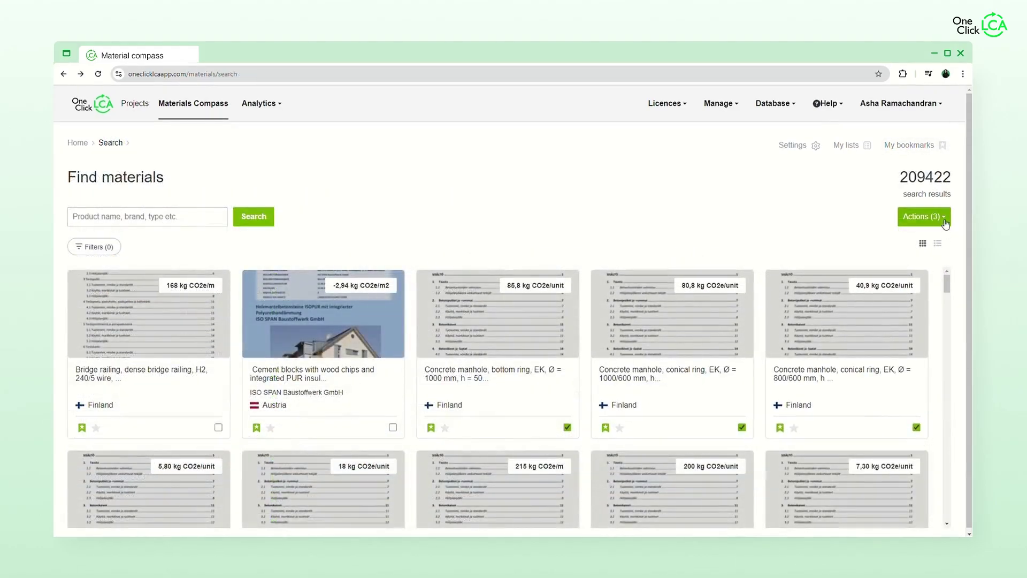
pyautogui.click(936, 217)
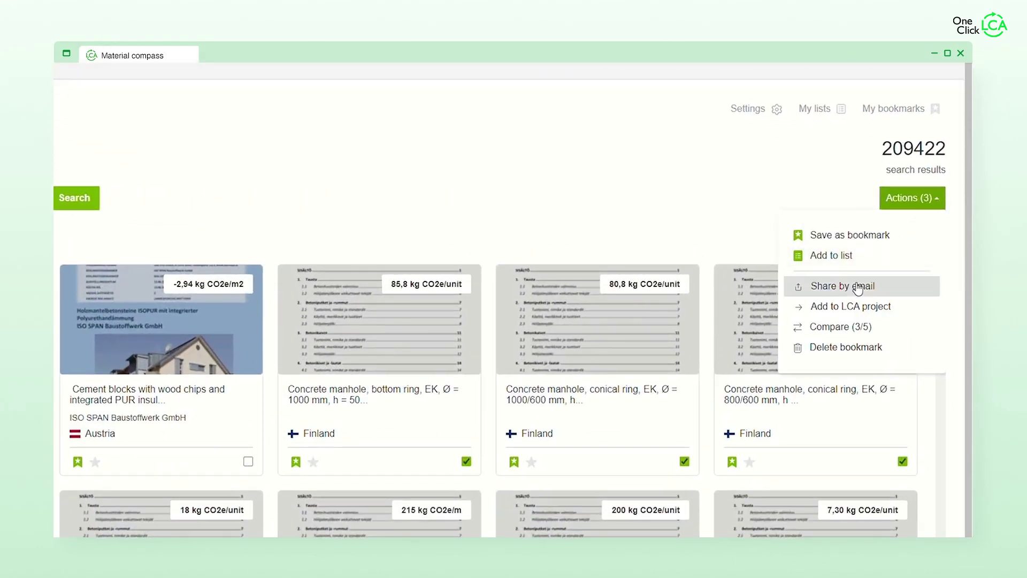
pyautogui.click(859, 289)
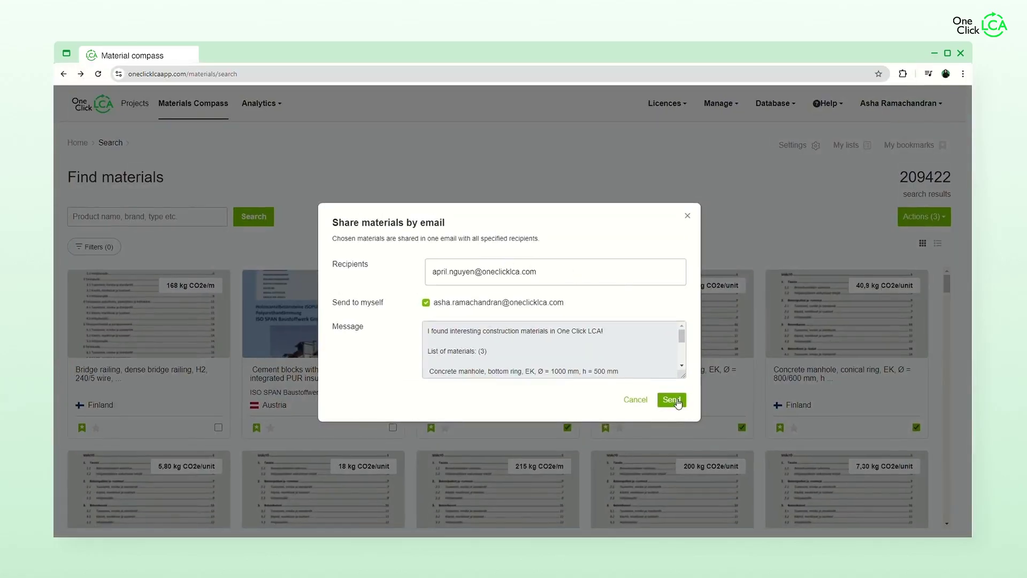
pyautogui.click(677, 399)
# - Confirm importing the selected bookmarked materials into an LCA project
pyautogui.click(935, 200)
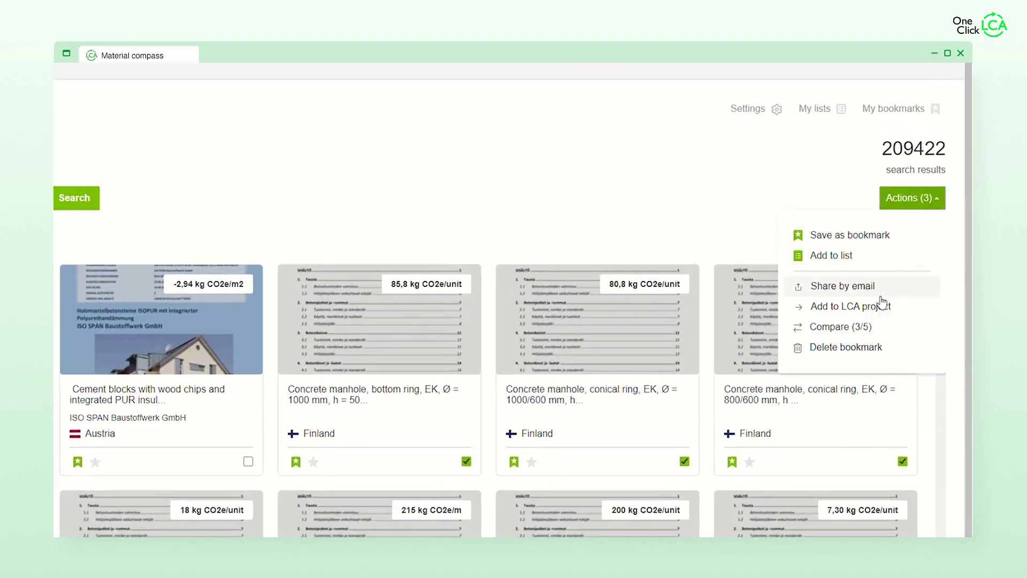
pyautogui.click(851, 306)
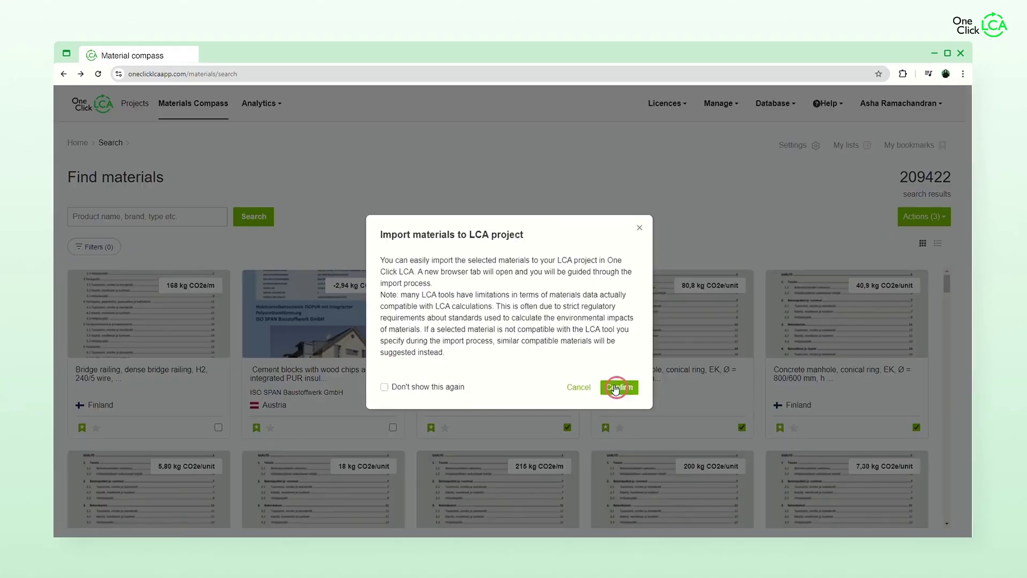
pyautogui.click(615, 388)
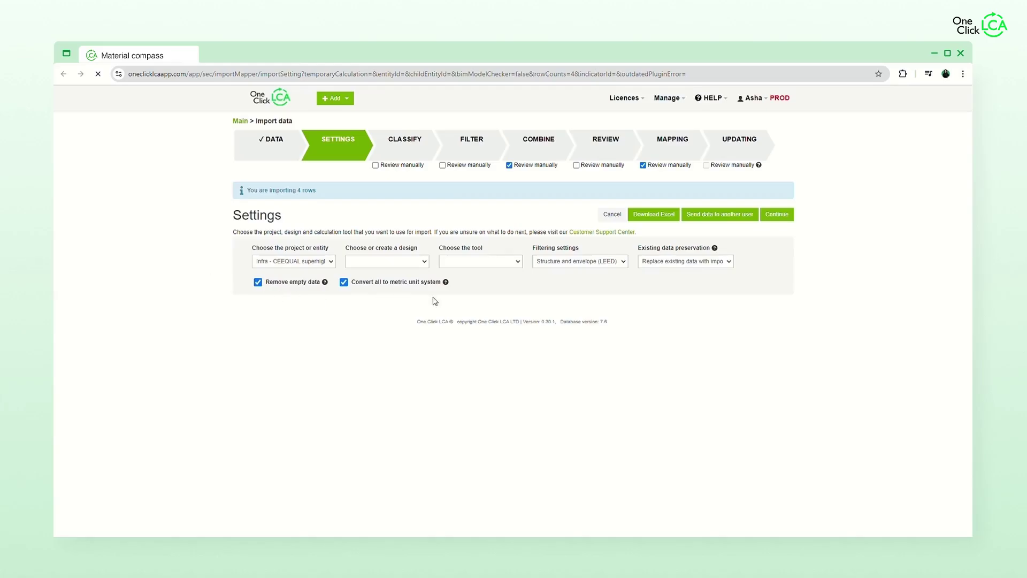